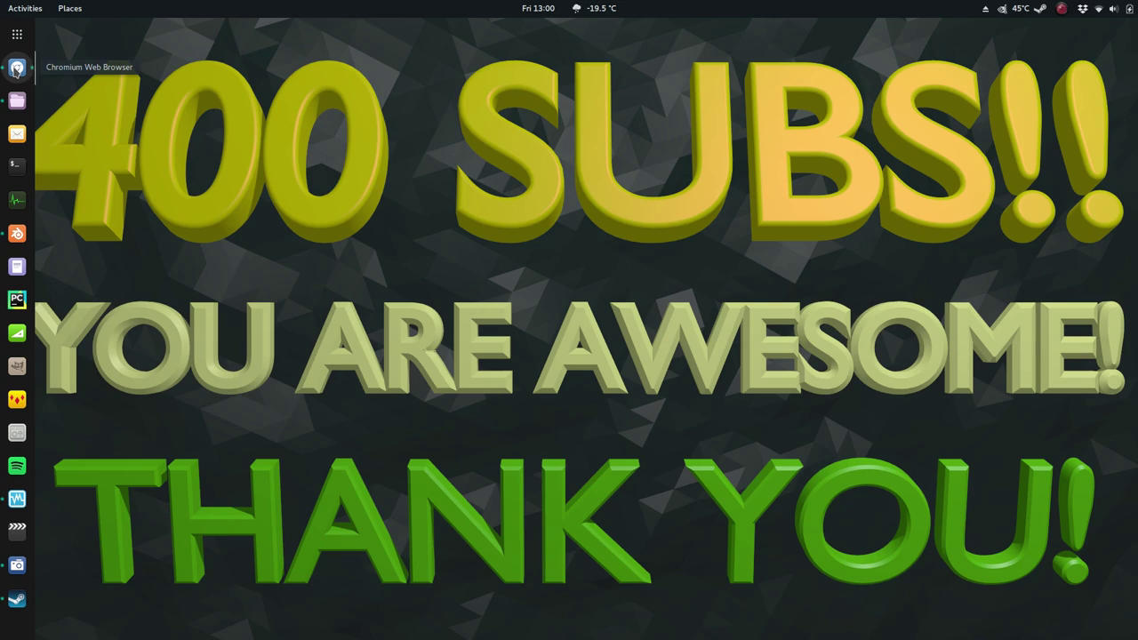
- Bring the Chromium browser window forward from the dock
left_click(16, 69)
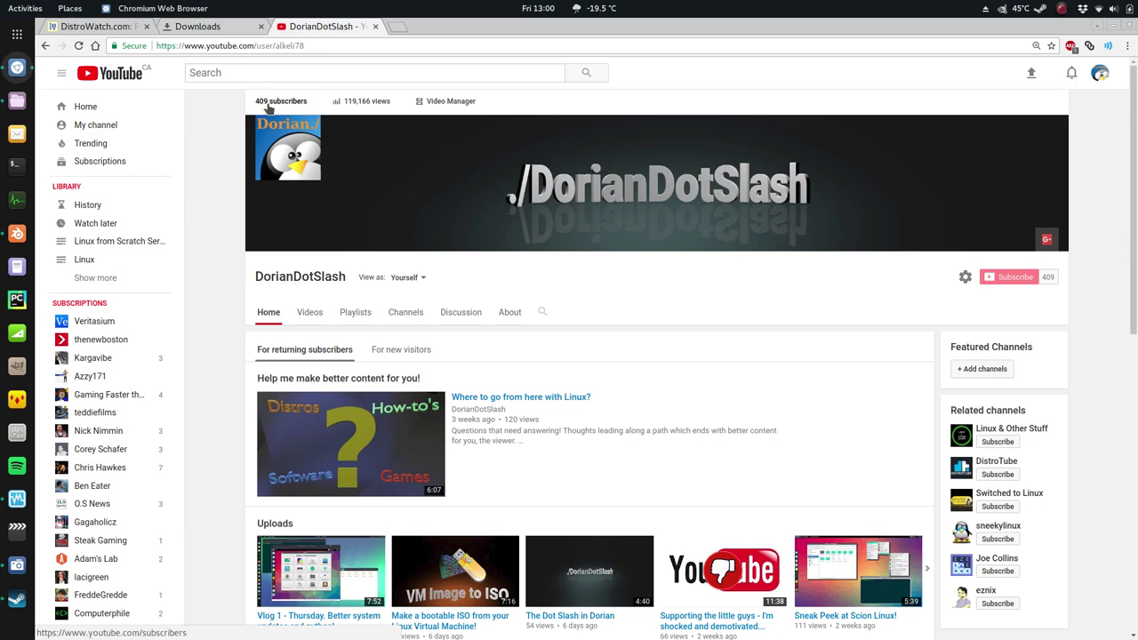
left_click(226, 32)
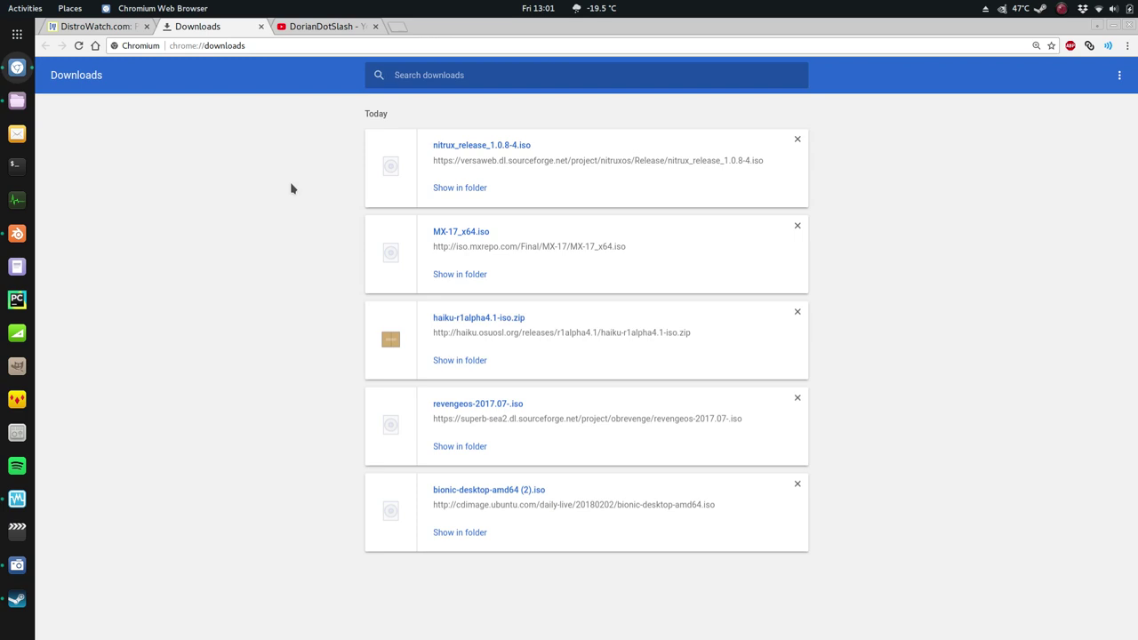
- Minimize Chromium, bring up Blender, and play then stop the back2ubuntu.blend intro animation
left_click(1117, 26)
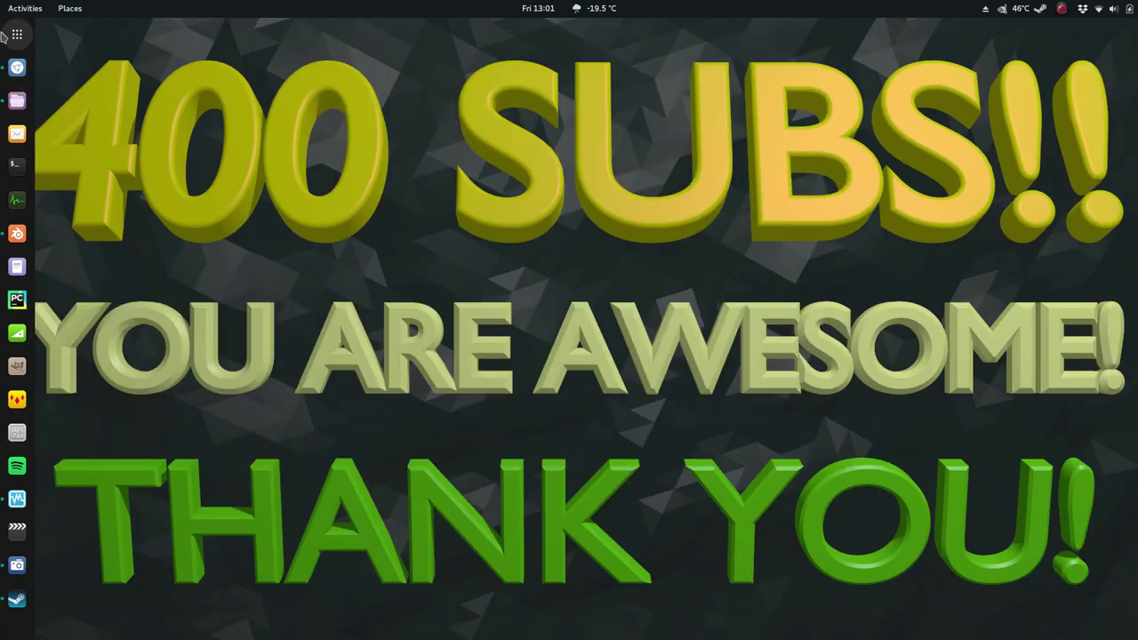
left_click(17, 233)
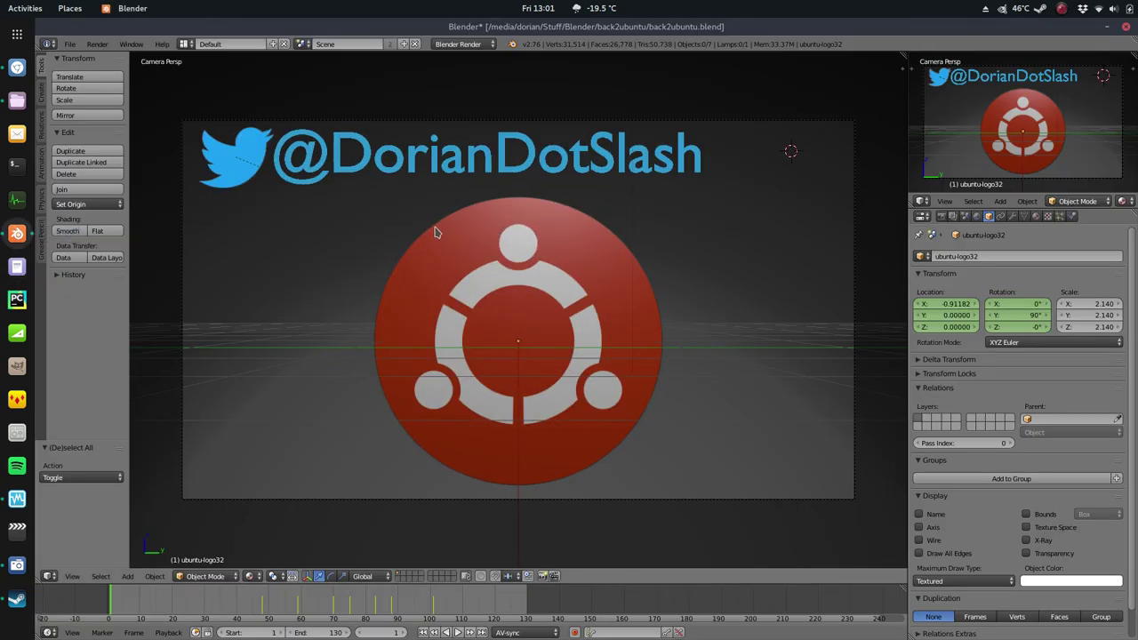
left_click(457, 632)
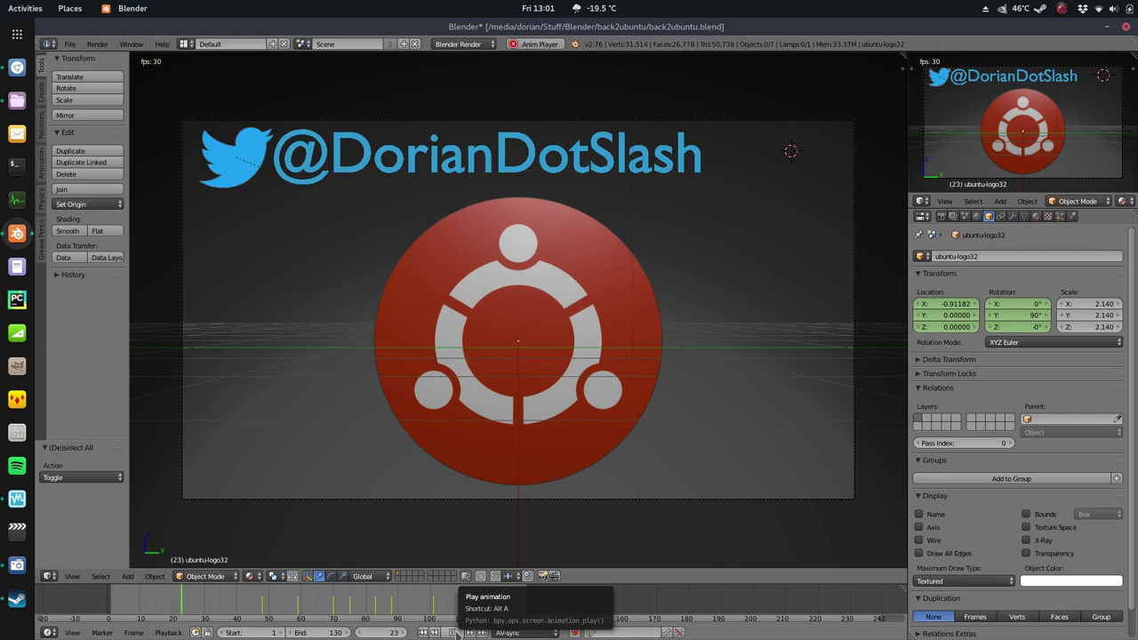
left_click(453, 632)
- Orbit the scene to a side angle and scrub the timeline to frame 76
middle_click_drag(436, 325, 552, 391)
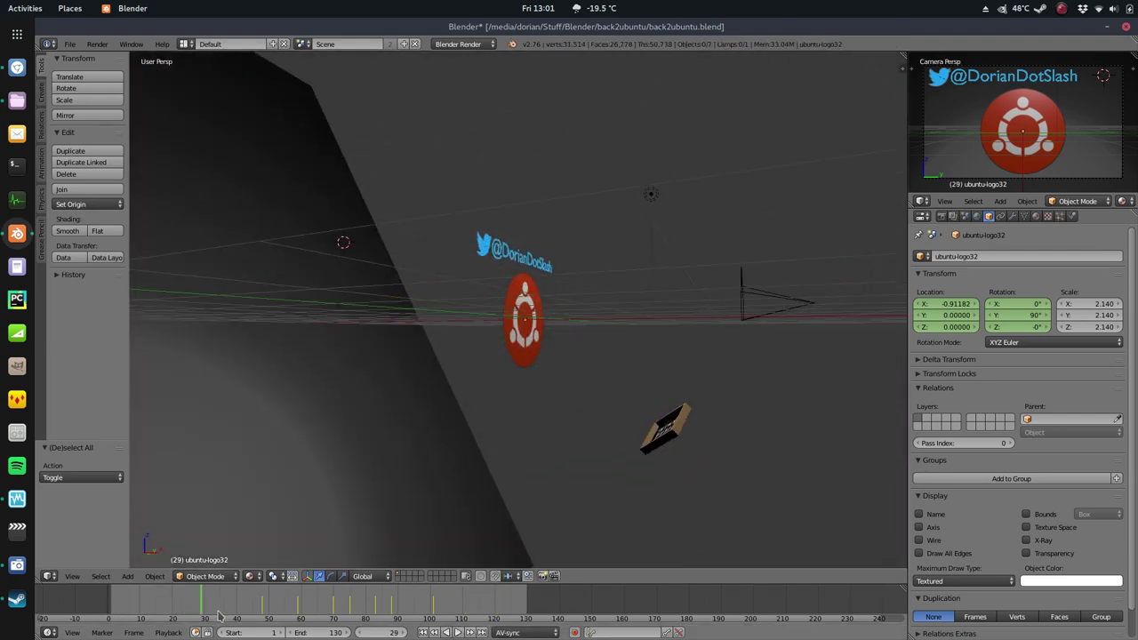
left_click(382, 618)
left_click_drag(382, 618, 353, 608)
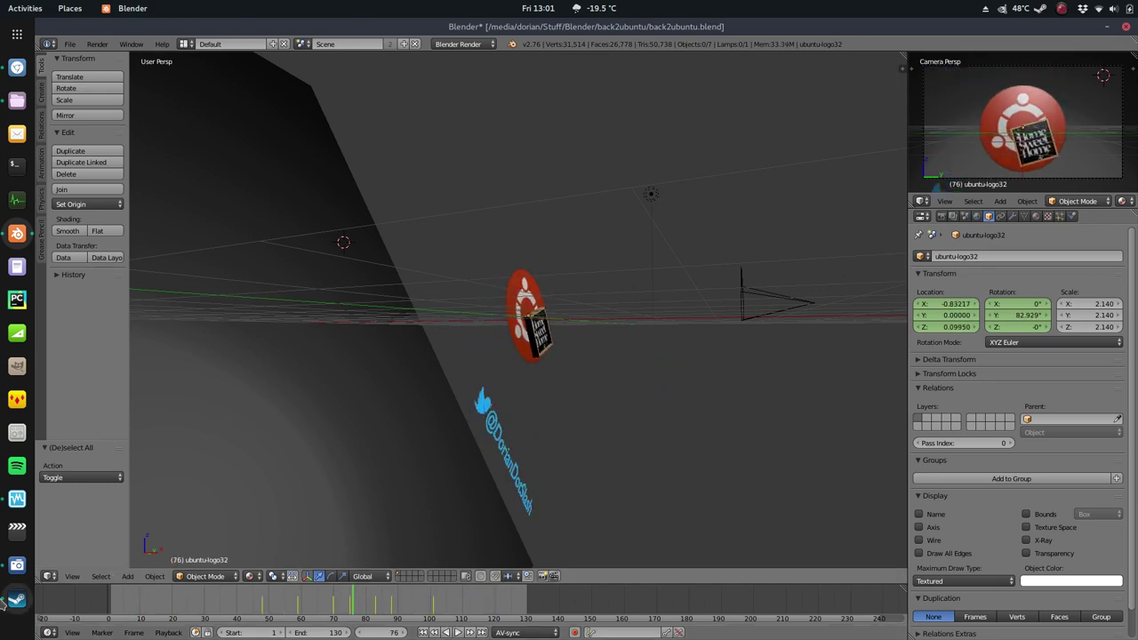
- Cycle the main area through Dope Sheet, Timeline and Graph Editor to review keyframes and curves
left_click(50, 577)
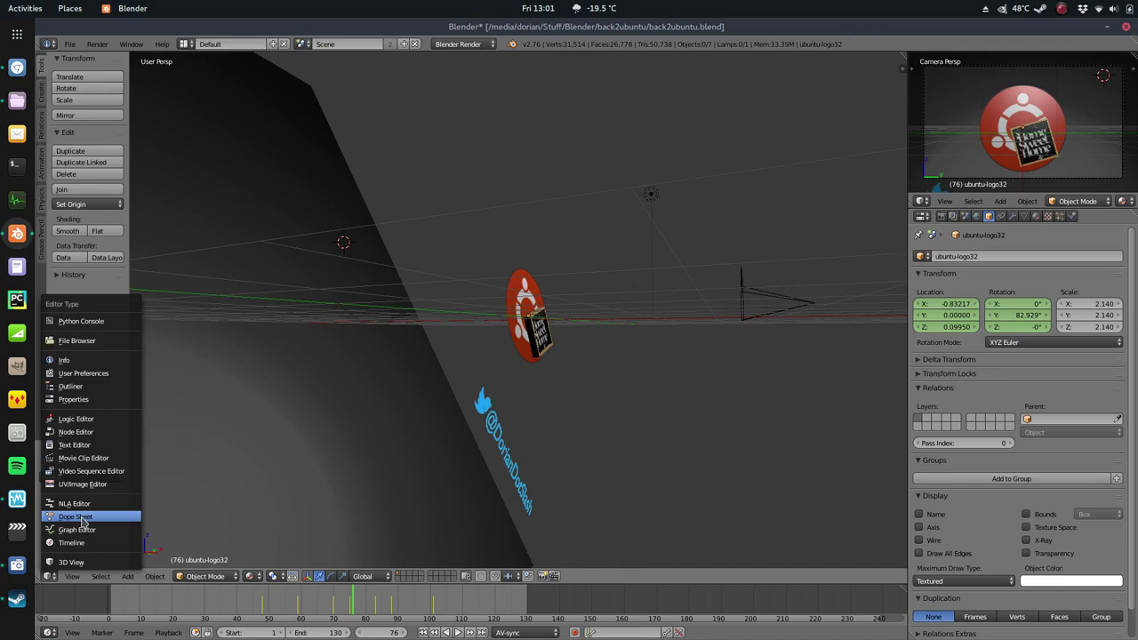
left_click(82, 521)
left_click(50, 577)
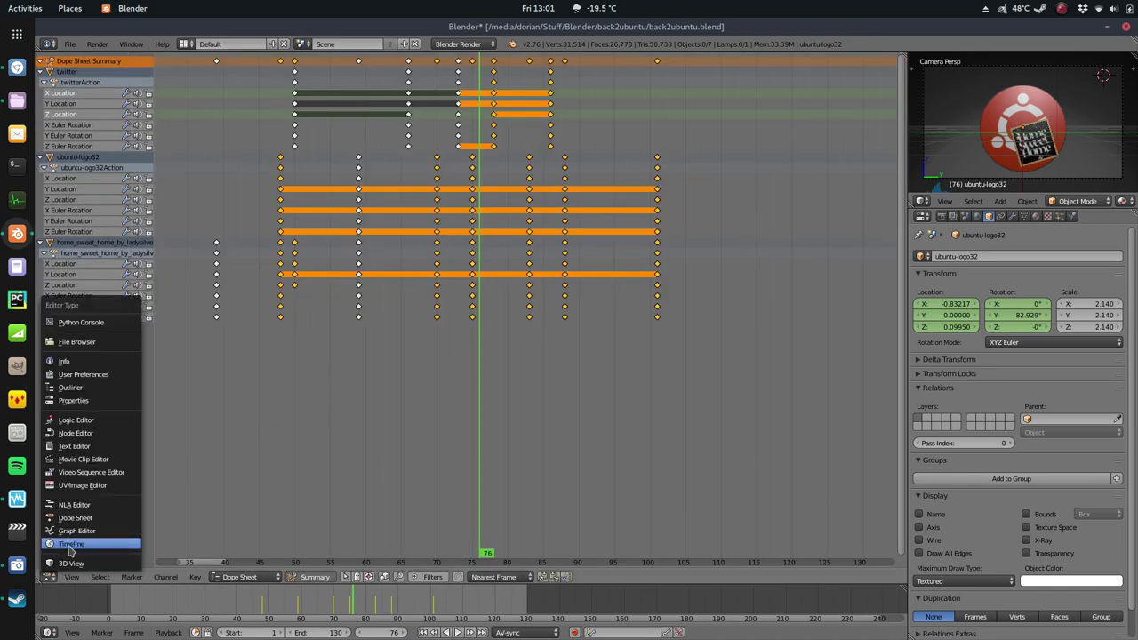
left_click(77, 540)
left_click(50, 577)
left_click(72, 531)
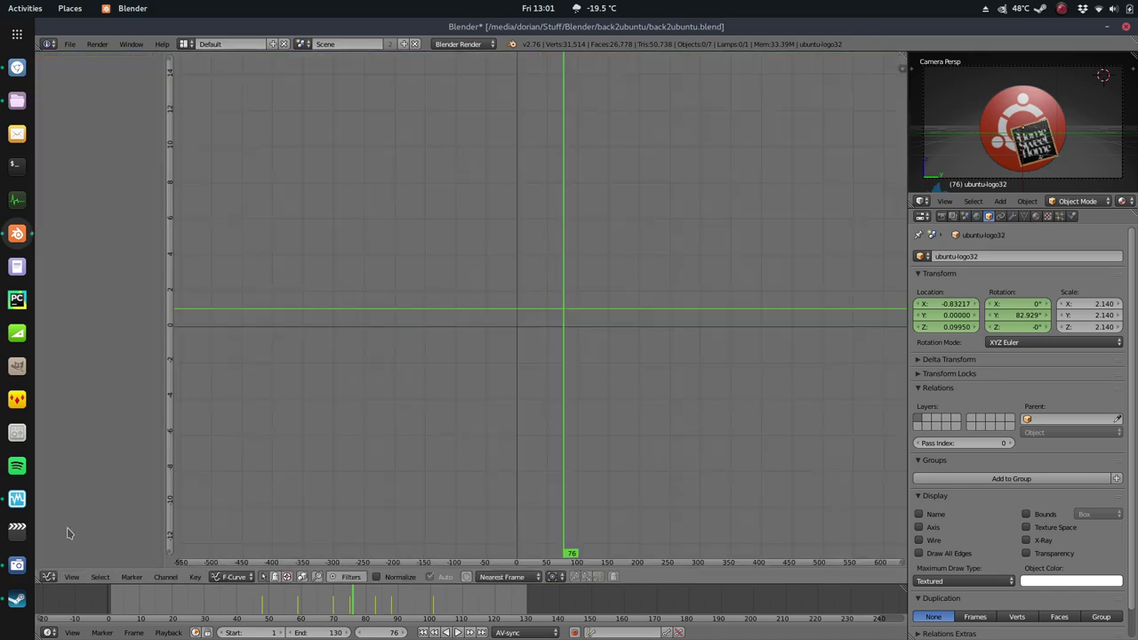
scroll(342, 471, "down", 5)
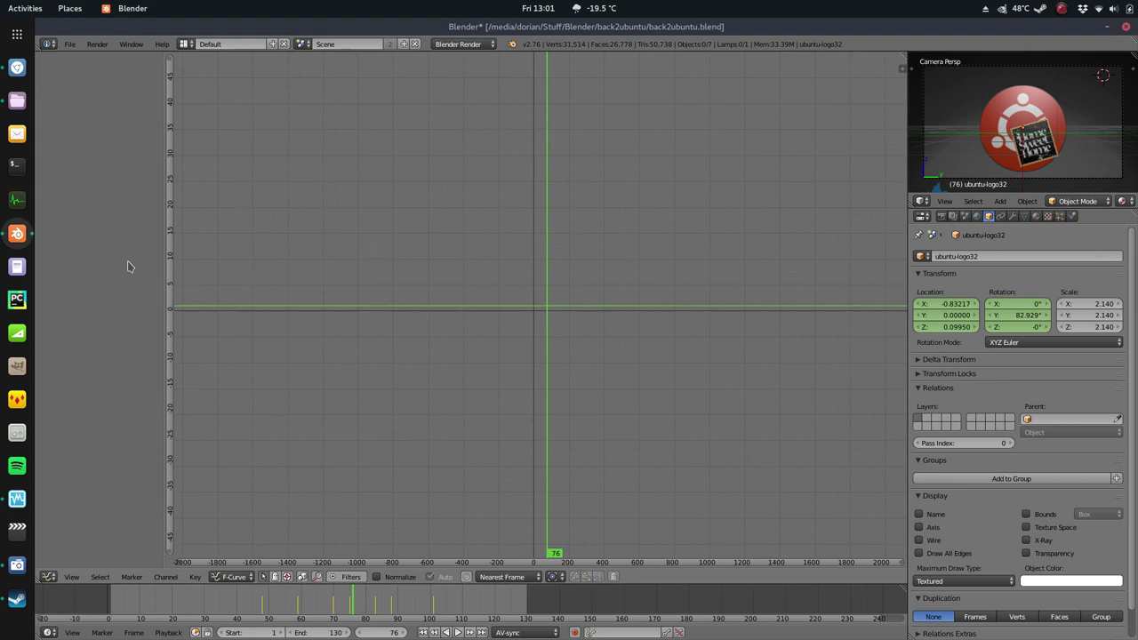
- Return the main area to the 3D View, orbit to look down, and rewind to frame 1
left_click(50, 577)
left_click(72, 562)
middle_click_drag(337, 293, 419, 400)
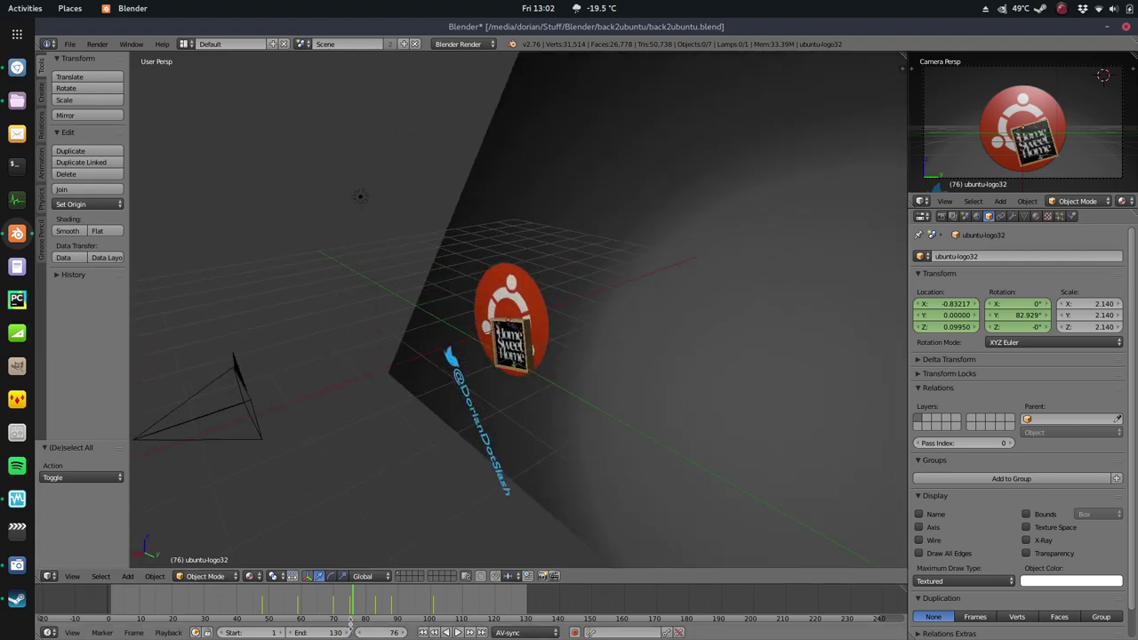
left_click(423, 632)
- Load korora-intro2.blend from the korora folder via File > Open
left_click(70, 43)
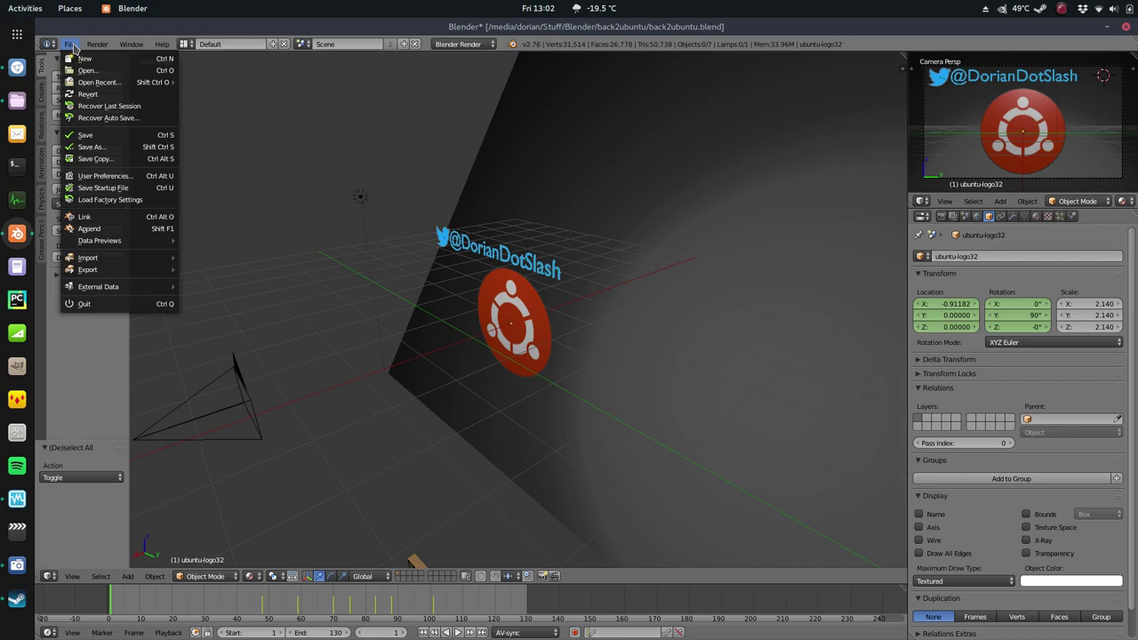
left_click(86, 71)
left_click(253, 104)
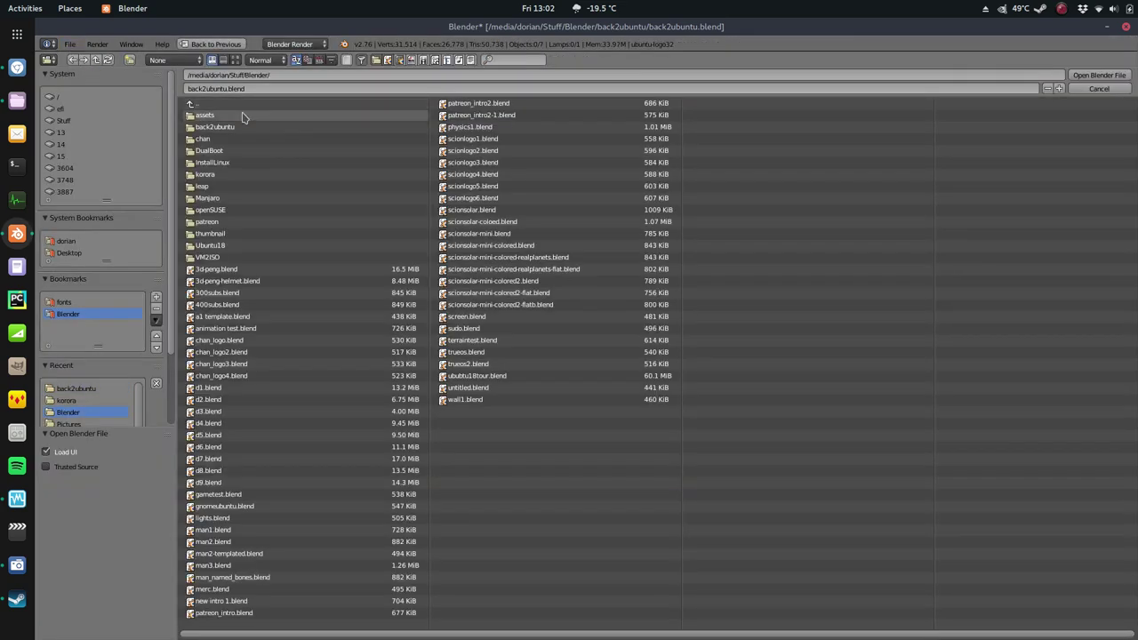
left_click(224, 176)
double_click(223, 151)
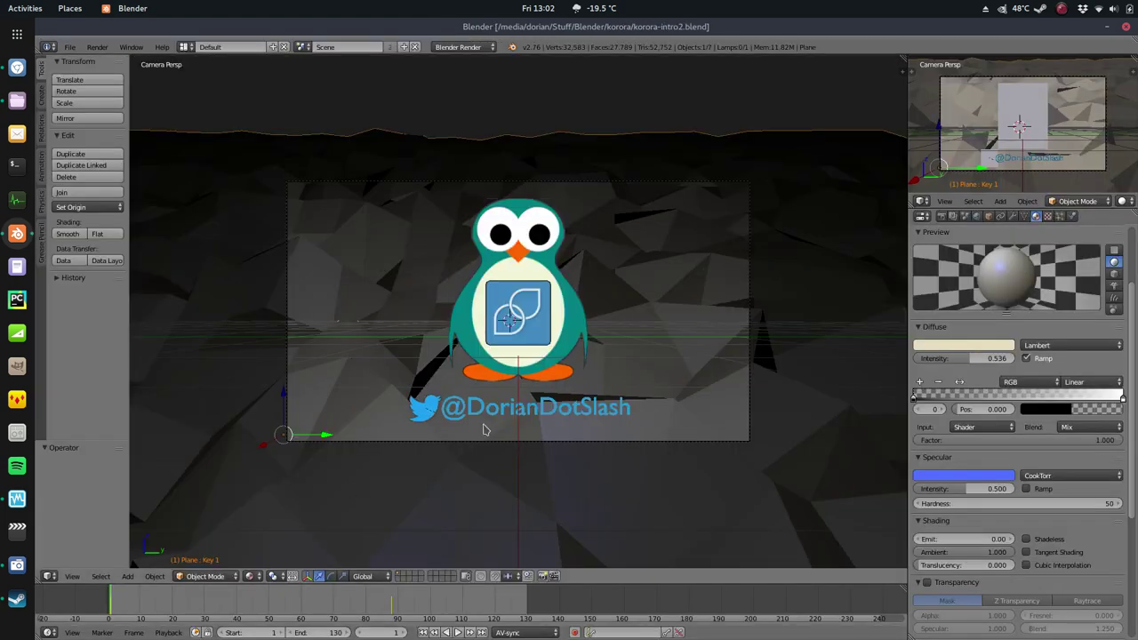
- Play and stop the Korora intro, orbit to a high oblique view, and scrub back to frame 17
scroll(484, 429, "up", 2)
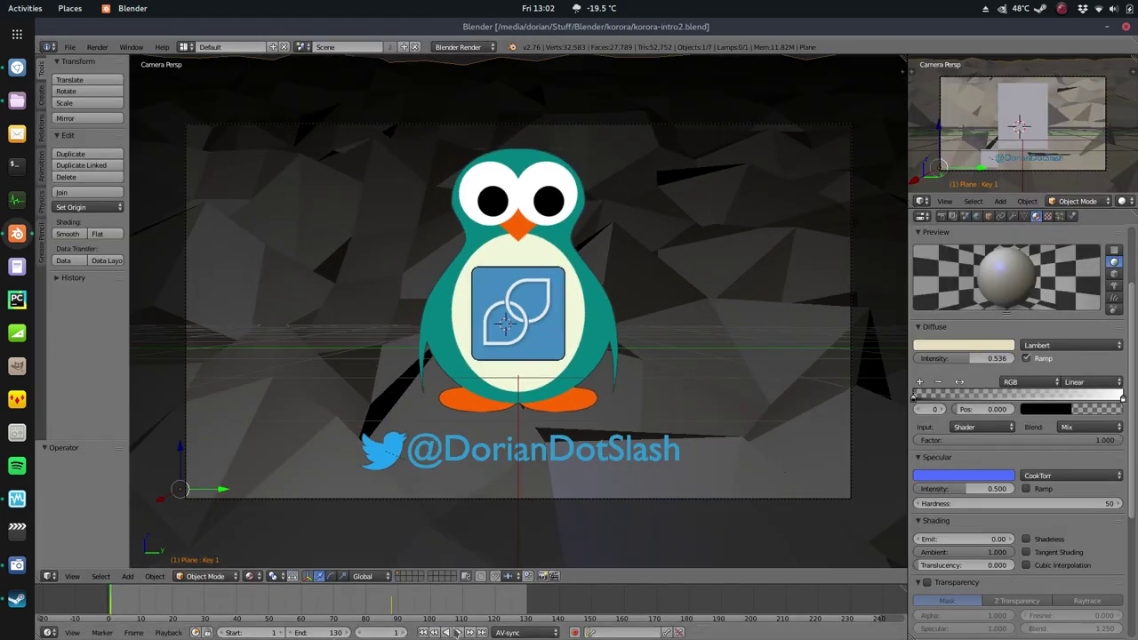
left_click(457, 632)
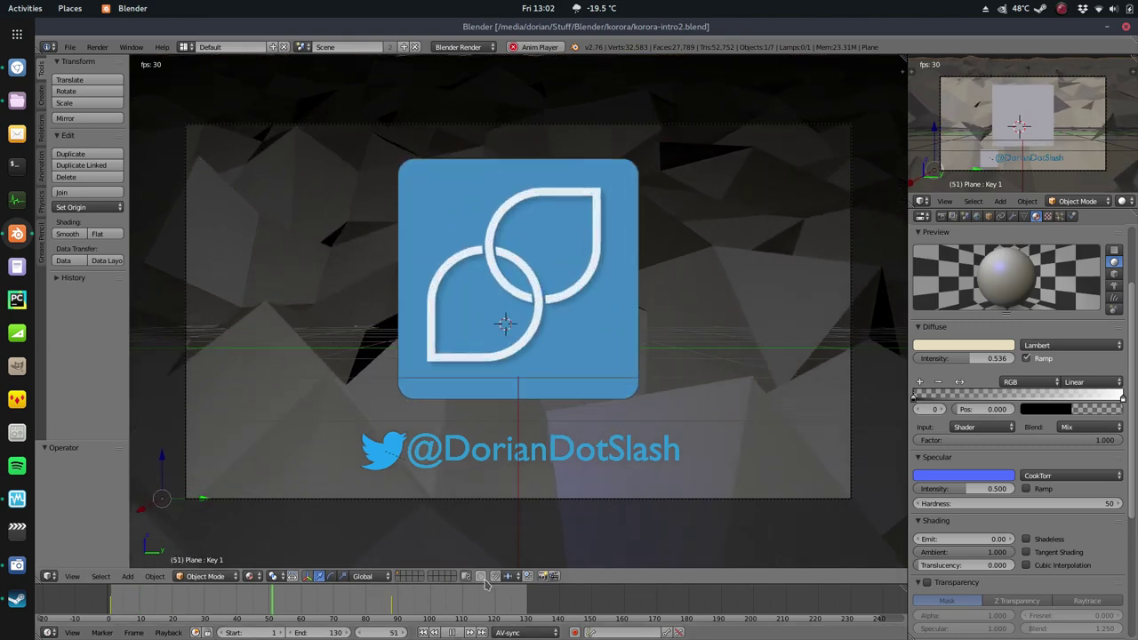
left_click(452, 632)
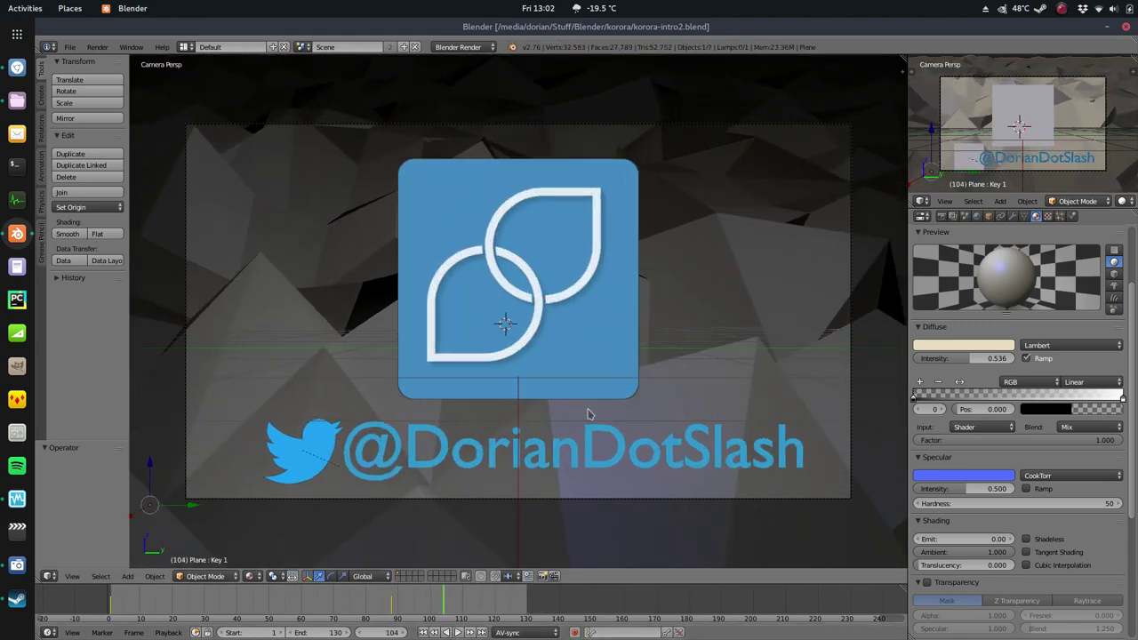
middle_click_drag(587, 414, 670, 406)
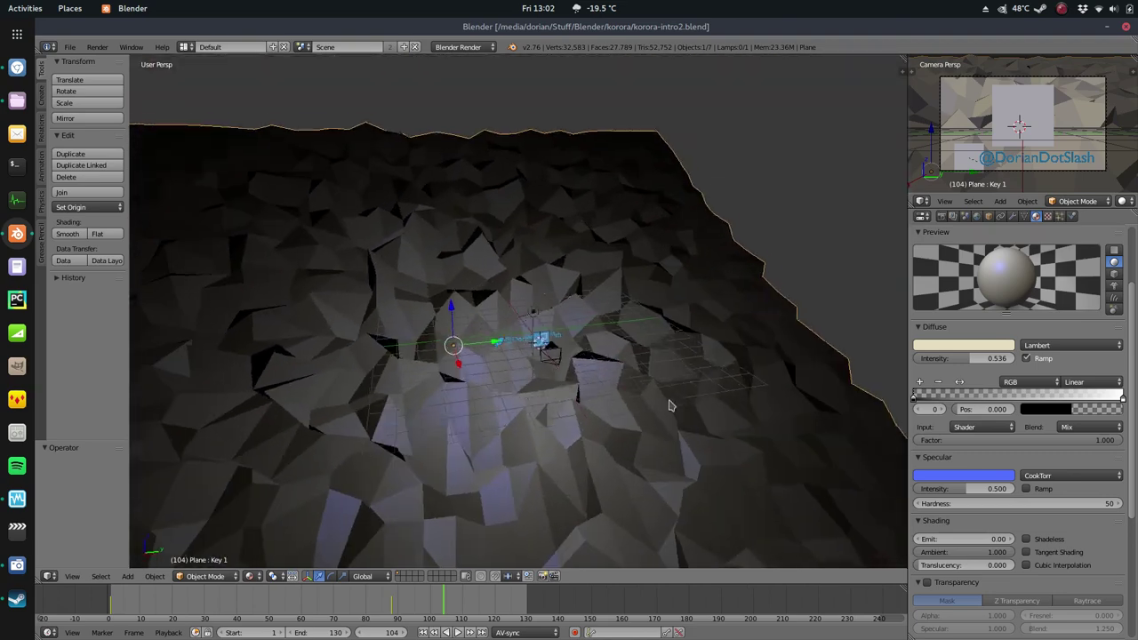
left_click_drag(441, 607, 161, 608)
middle_click_drag(321, 418, 418, 377)
- Play the terrain animation with Alt+A while orbiting down to a low, near-horizontal angle
key("alt+a")
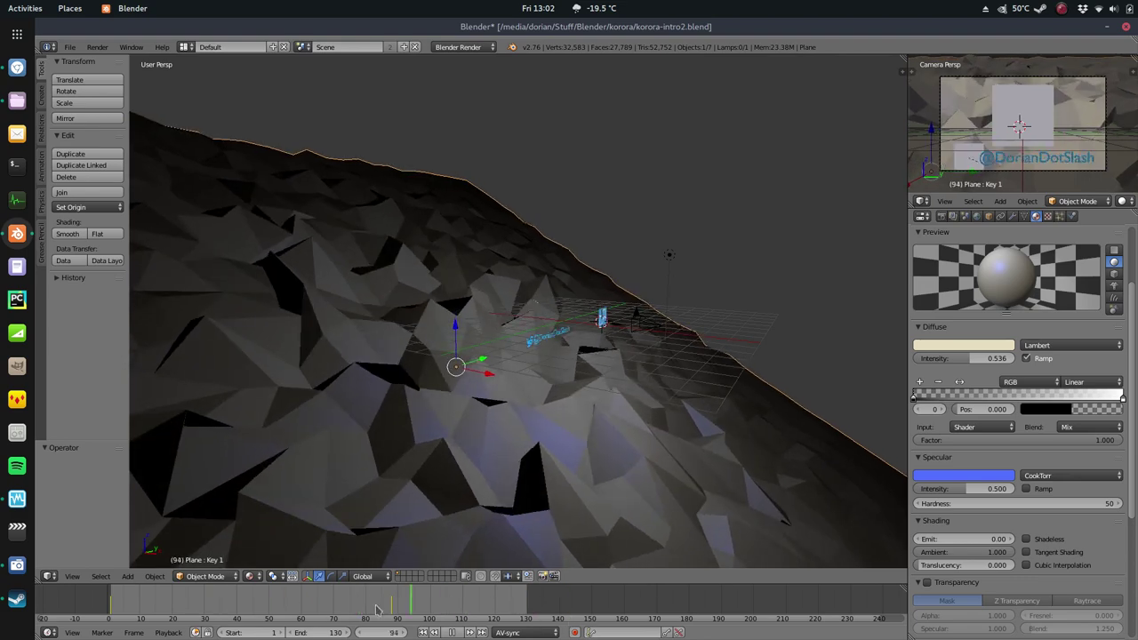
middle_click_drag(418, 551, 640, 498)
key("alt+a")
- Replay from frame 1, stop at frame 9, and orbit to a higher angle over the terrain
left_click(424, 632)
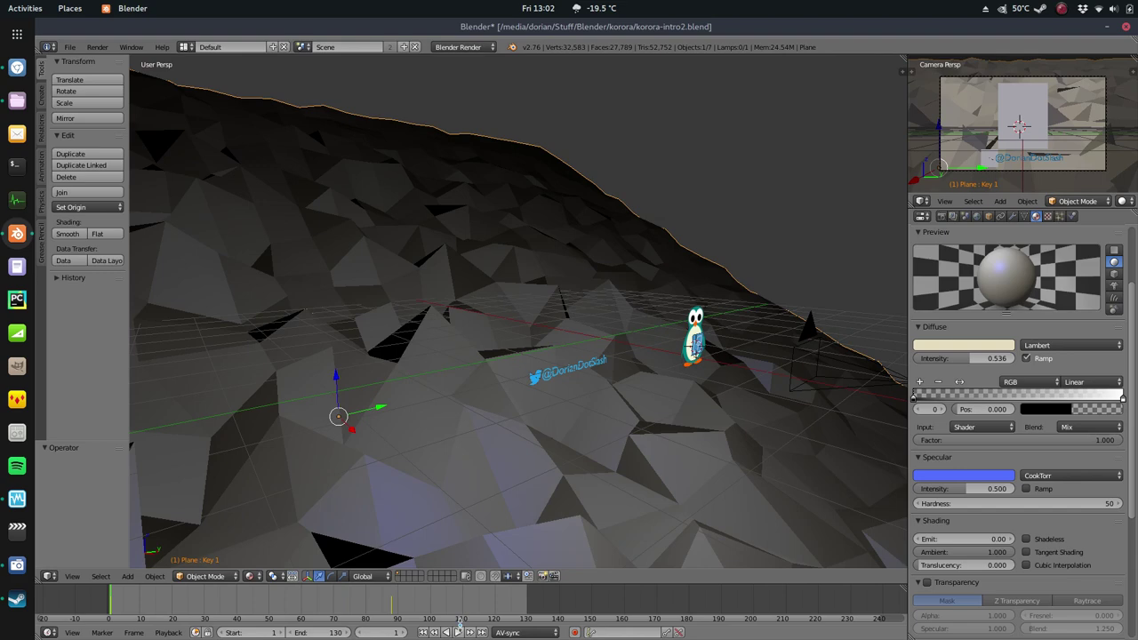
left_click(458, 632)
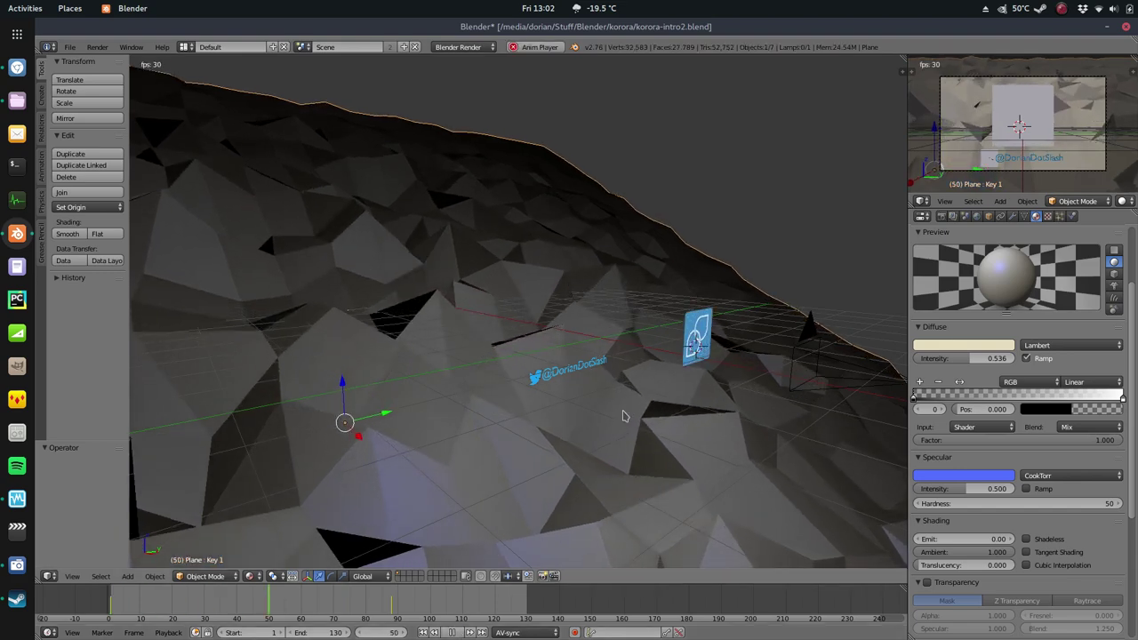
scroll(595, 413, "down", 5)
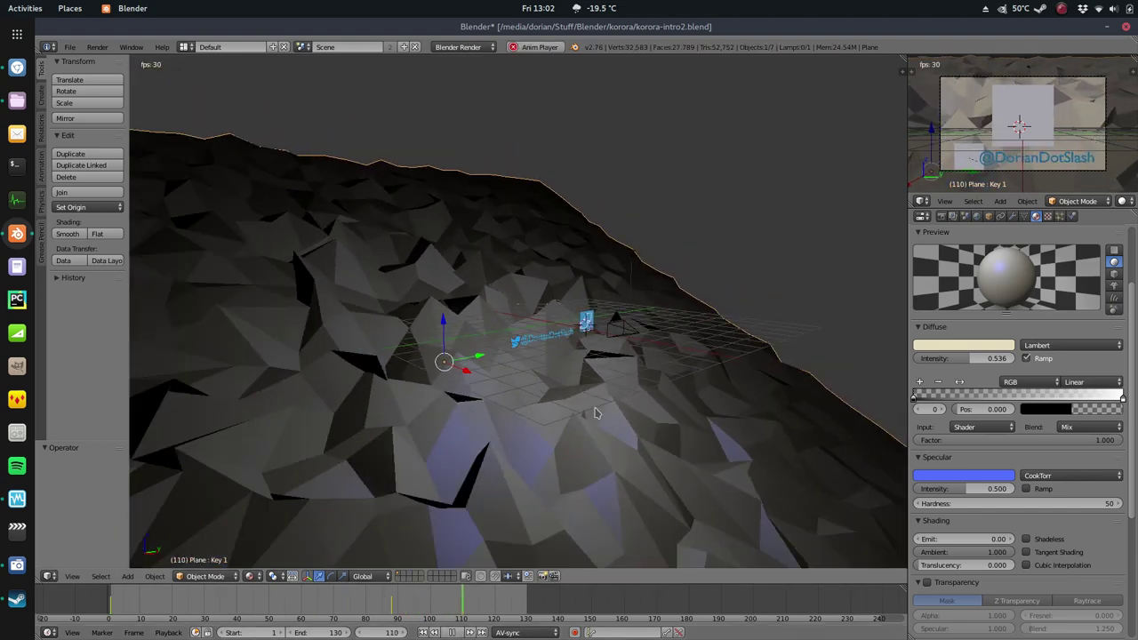
key("alt+a")
middle_click_drag(595, 413, 560, 220)
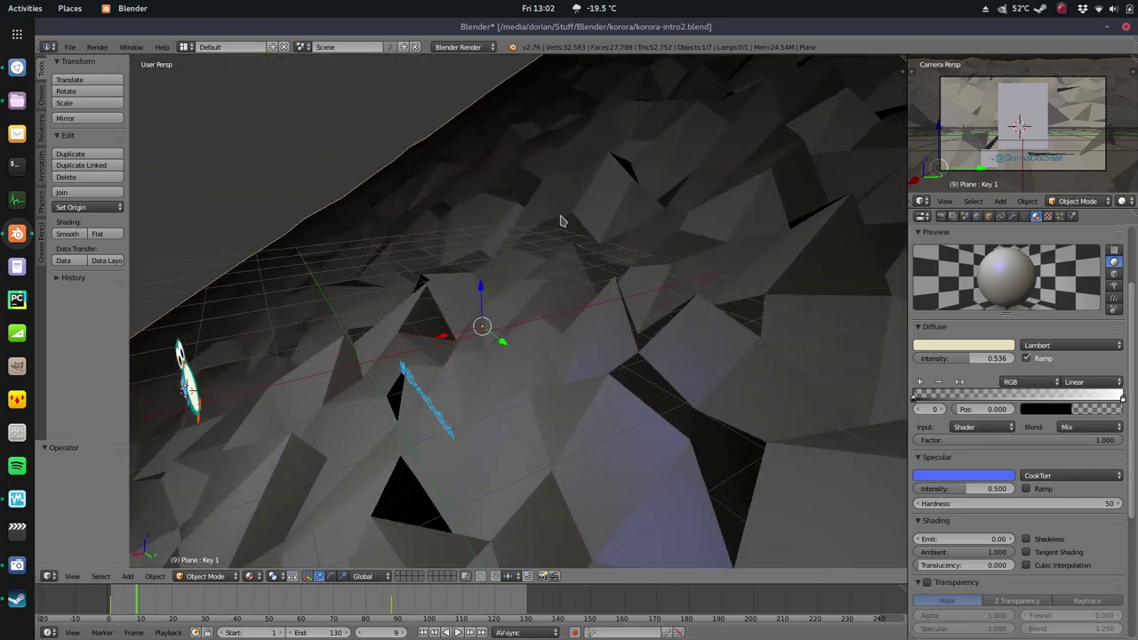
scroll(562, 218, "down", 3)
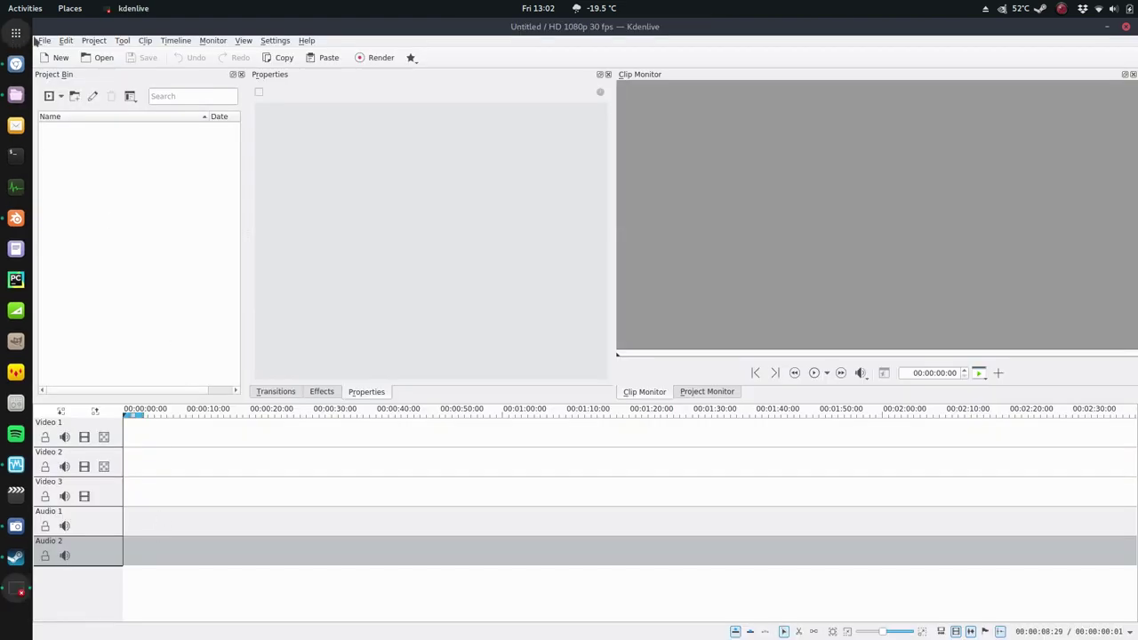
- Launch Kdenlive and load pareton_intro.kdenlive from File > Open Recent
left_click(43, 41)
mouse_move(124, 81)
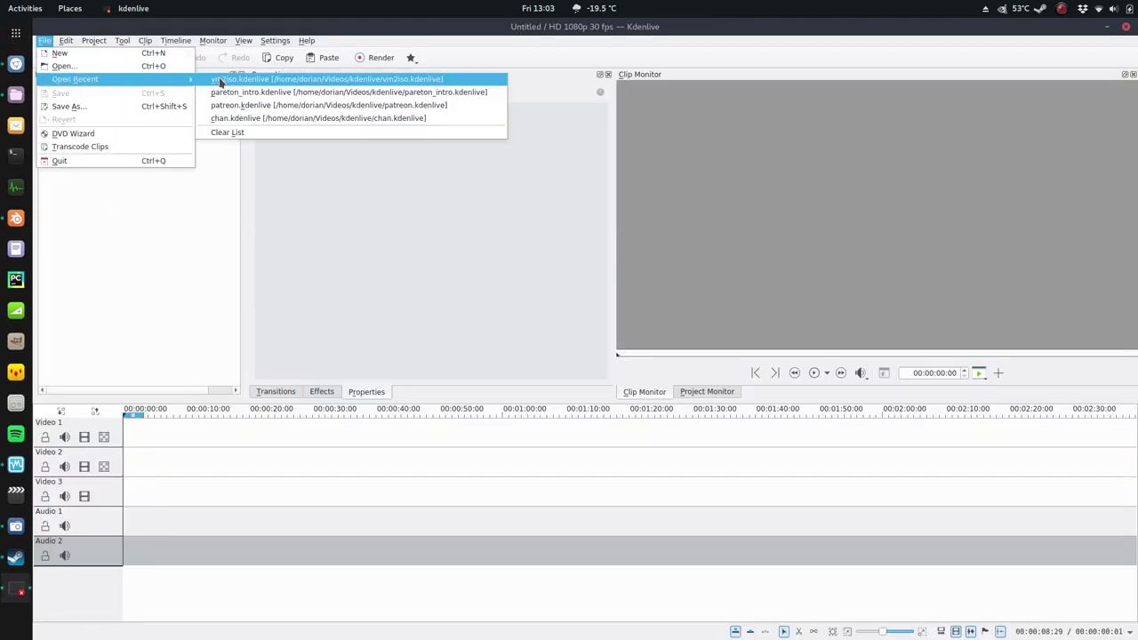
left_click(302, 92)
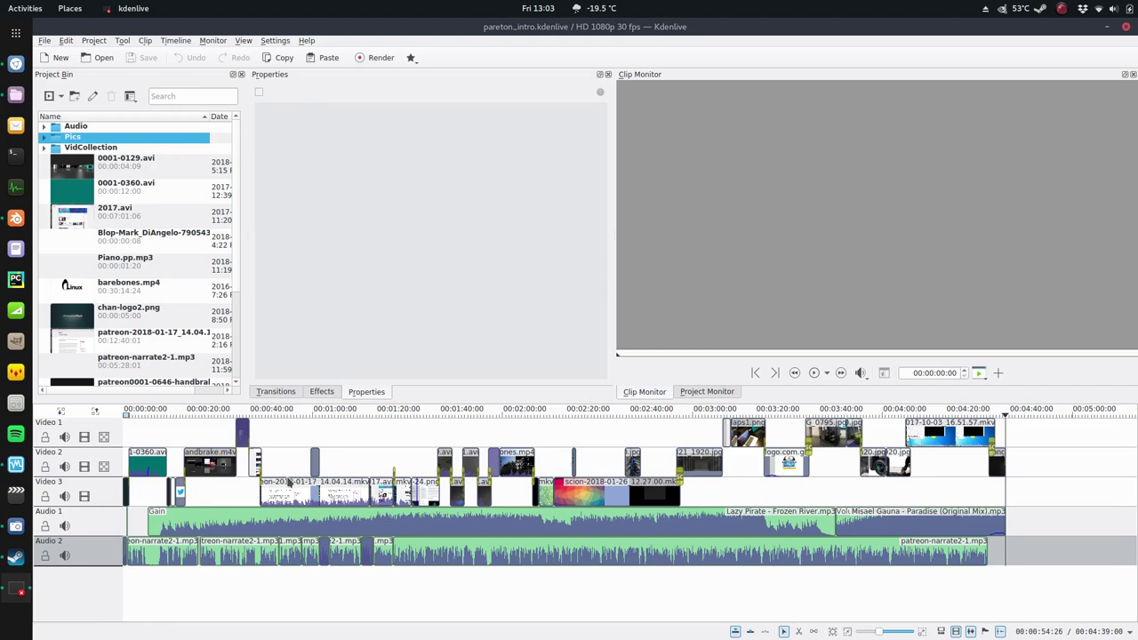
- Zoom the pareton_intro timeline in and out, then move the playhead to about 00:02:11
scroll(289, 483, "up", 10, "ctrl")
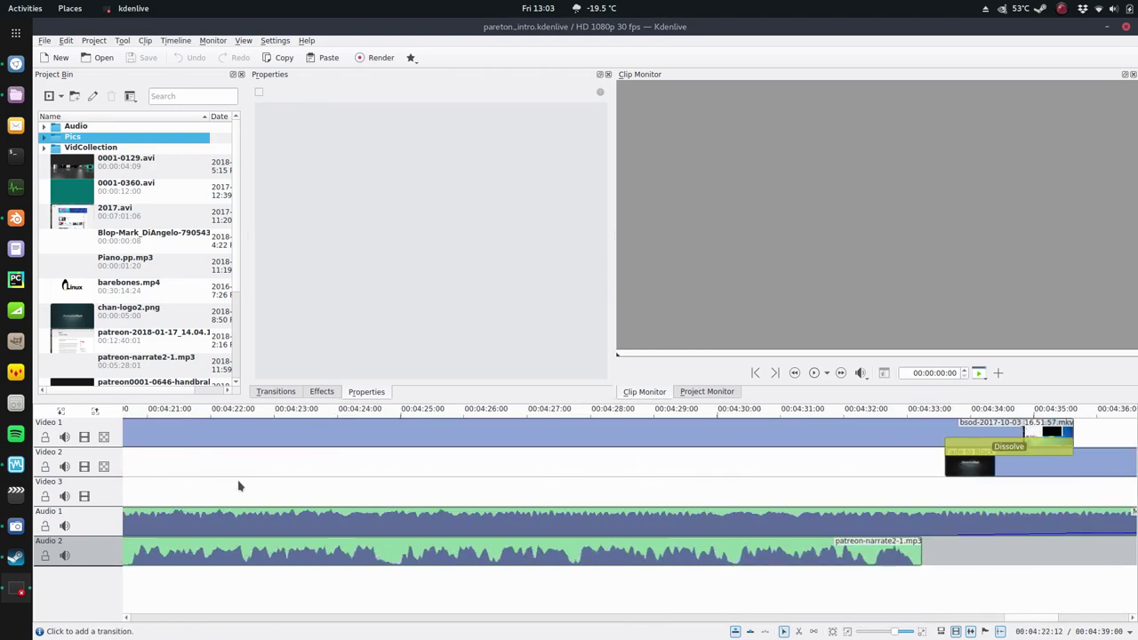
left_click_drag(1014, 617, 114, 602)
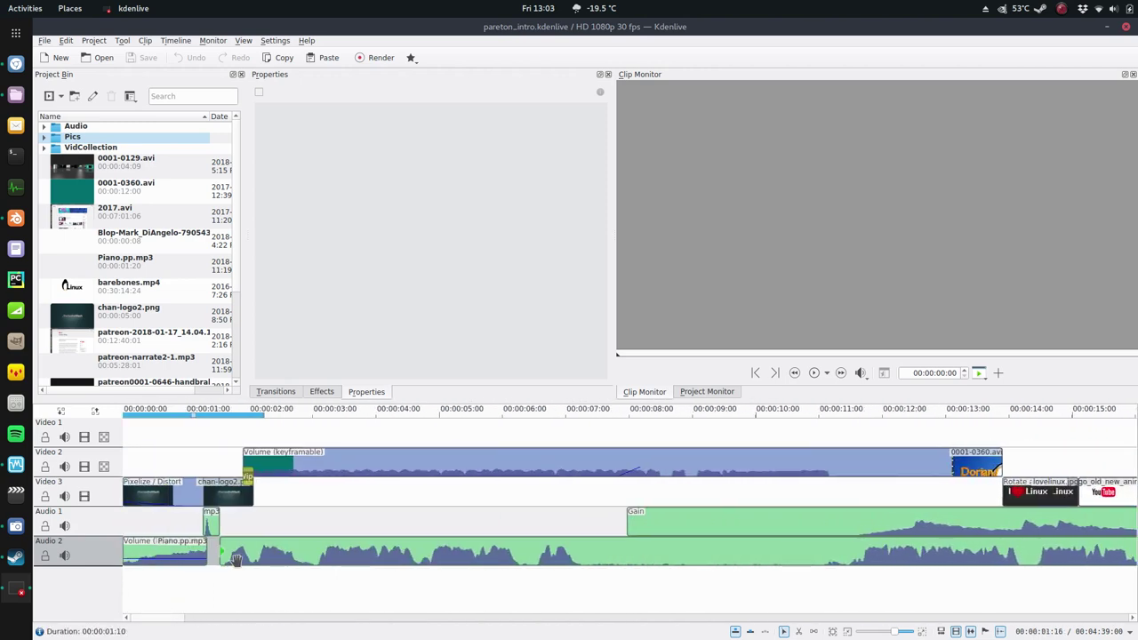
scroll(507, 538, "down", 4, "ctrl")
scroll(508, 539, "down", 3, "ctrl")
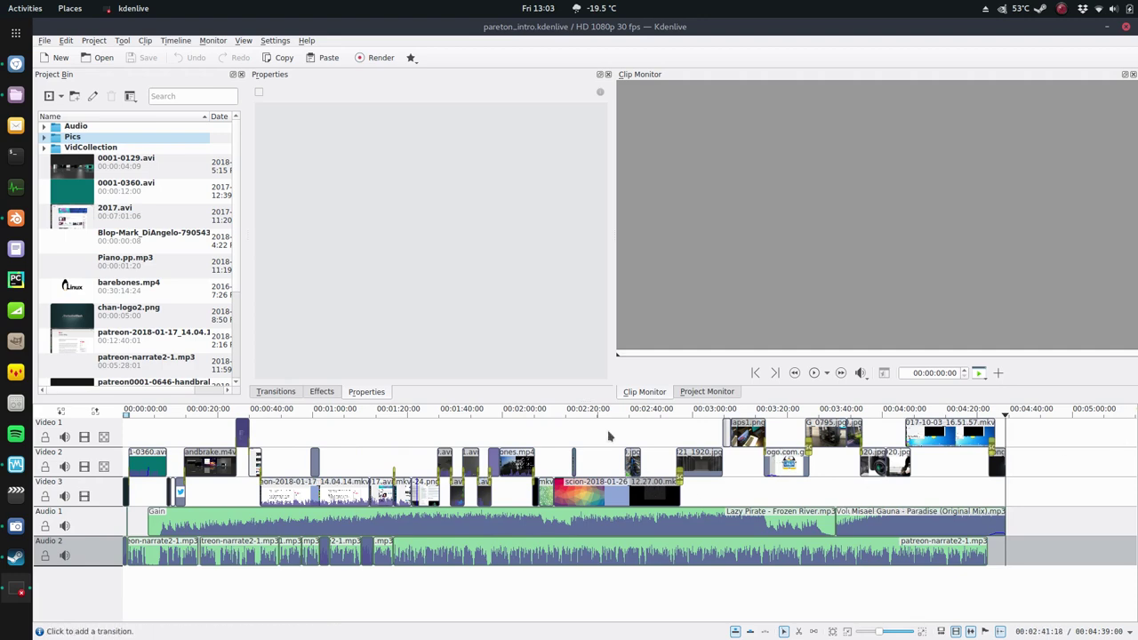
left_click(424, 411)
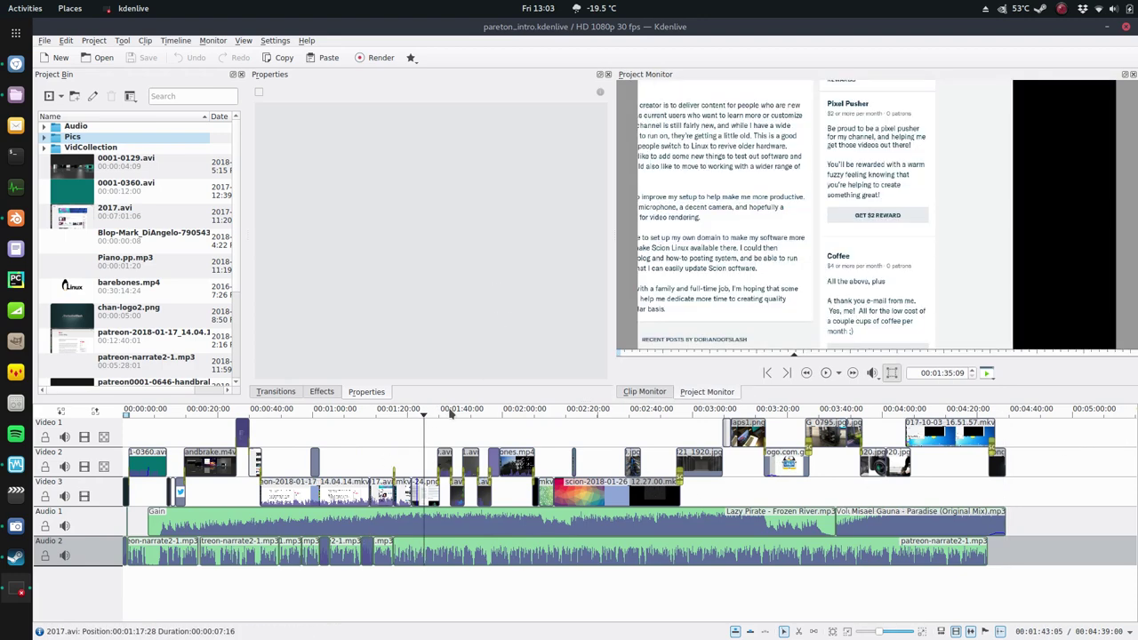
left_click_drag(453, 414, 540, 414)
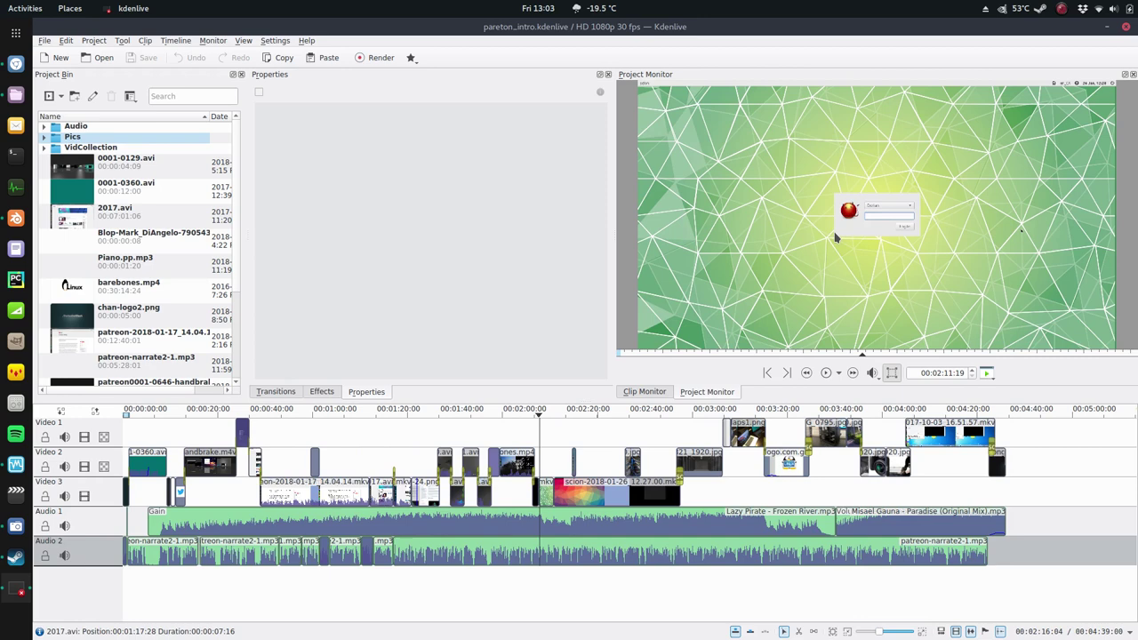
- Close Kdenlive and Blender, then launch Steam on its Cities: Skylines library page
left_click(1127, 28)
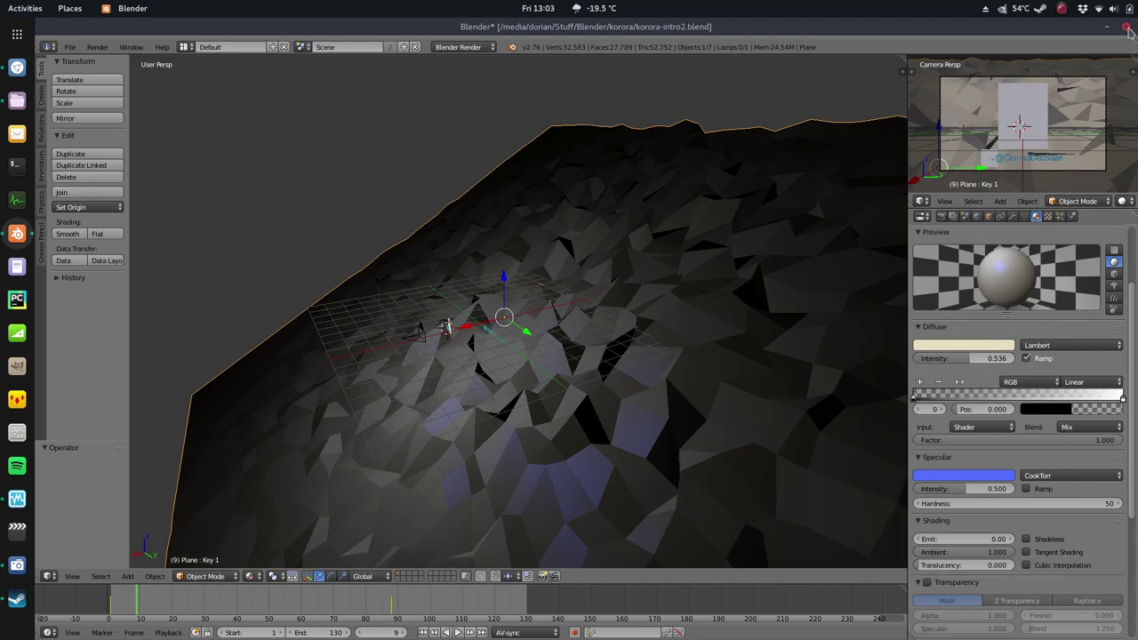
left_click(1127, 29)
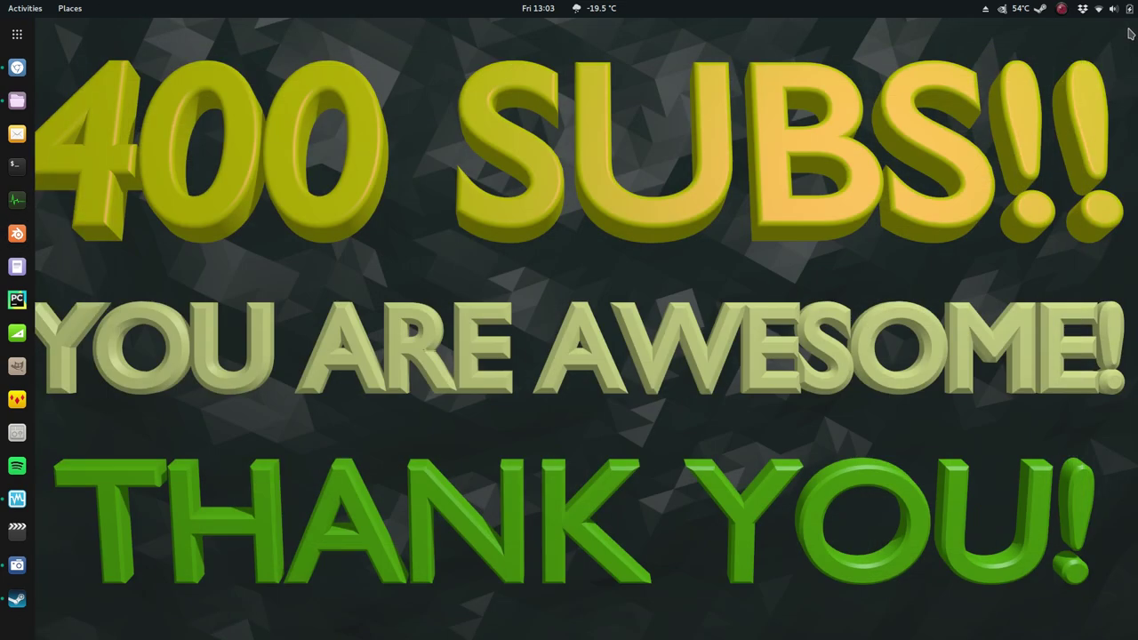
left_click(17, 600)
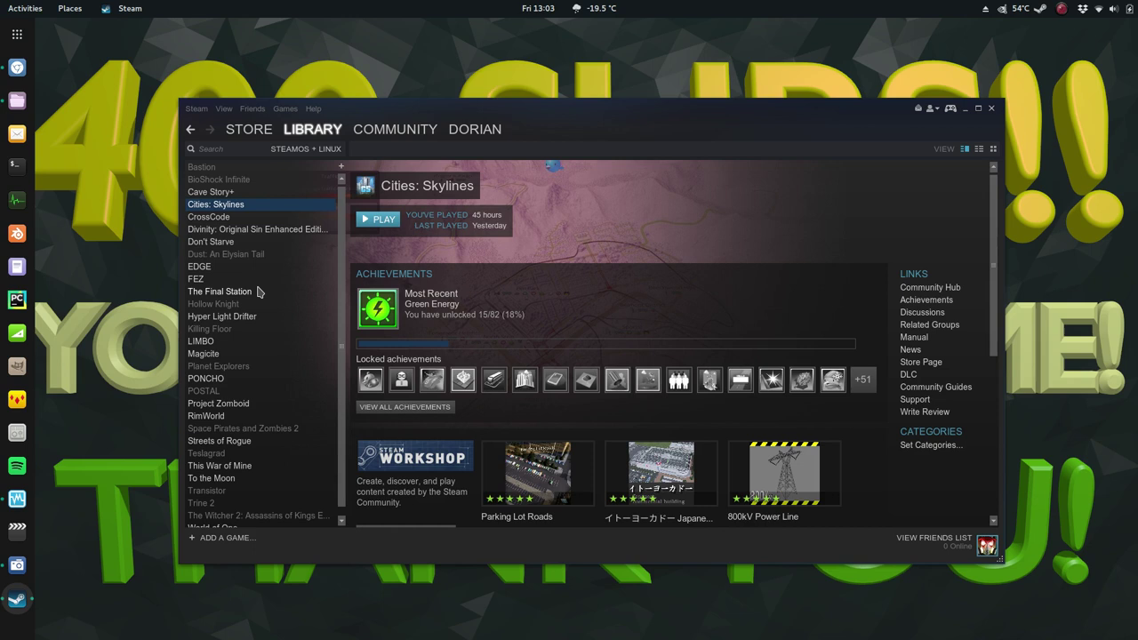
scroll(259, 293, "down", 1)
scroll(259, 292, "up", 1)
- Close the Steam window to reveal the '400 SUBS!!' thank-you wallpaper
left_click(991, 108)
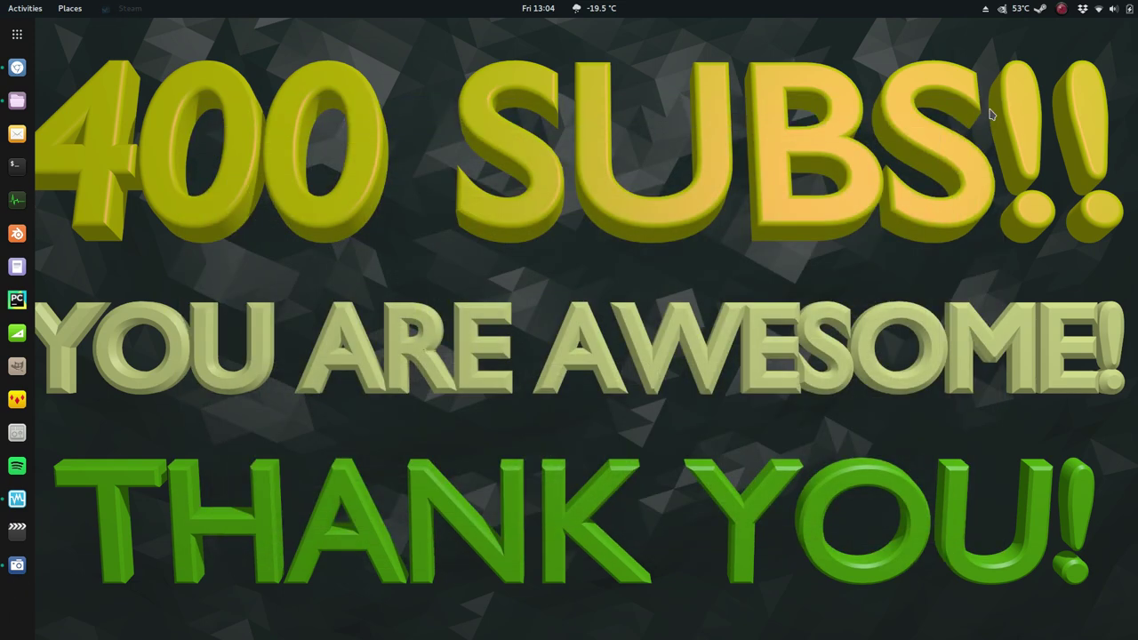